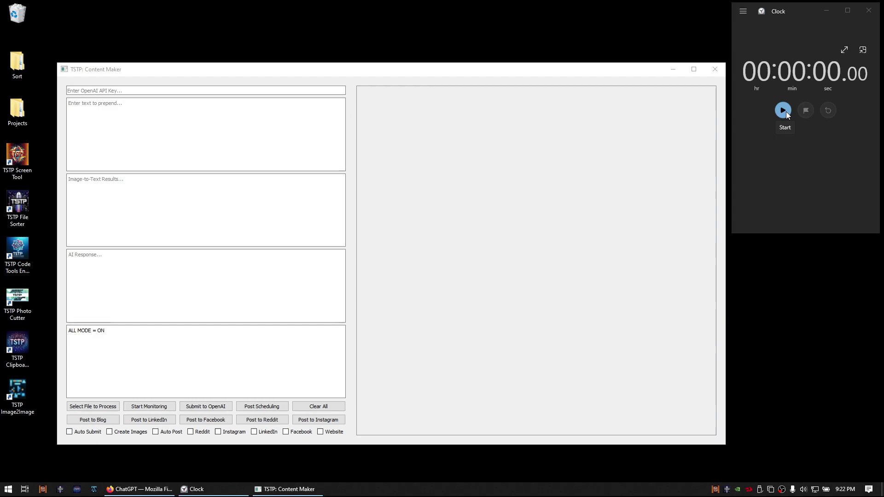
Start the stopwatch, enable Auto Submit and Create Images, start monitoring, and bring up ChatGPT
click(786, 110)
click(70, 431)
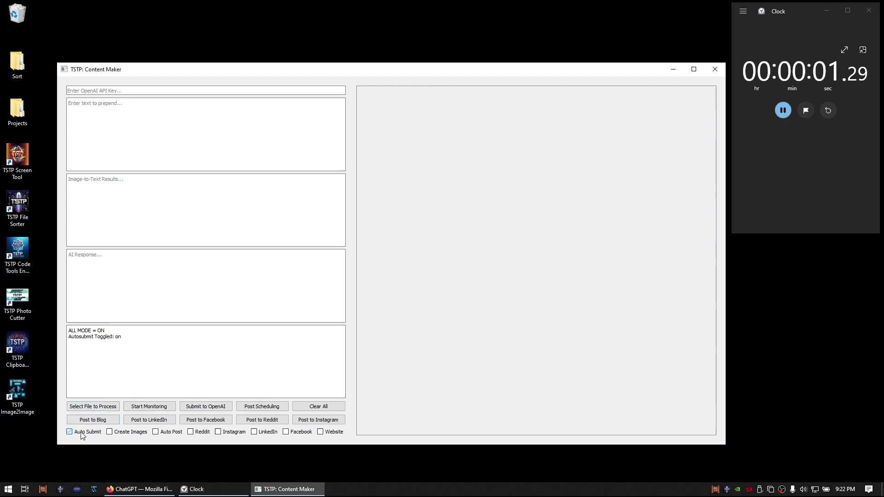
click(110, 432)
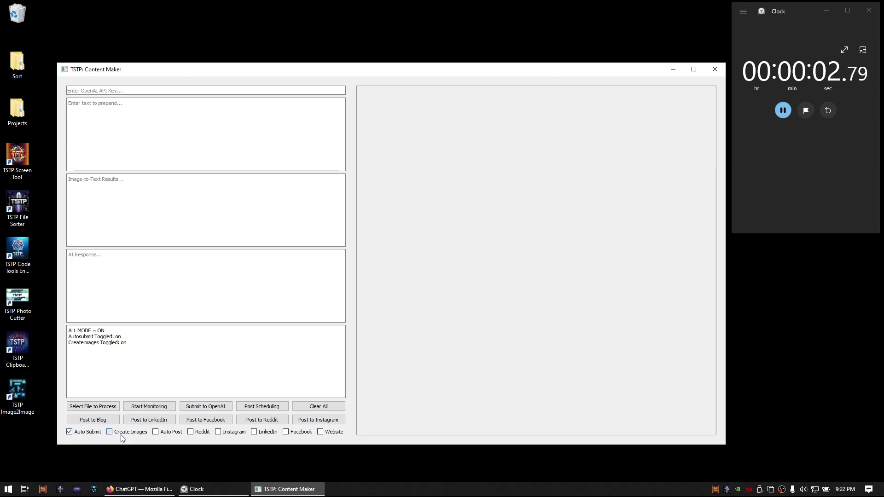
click(150, 406)
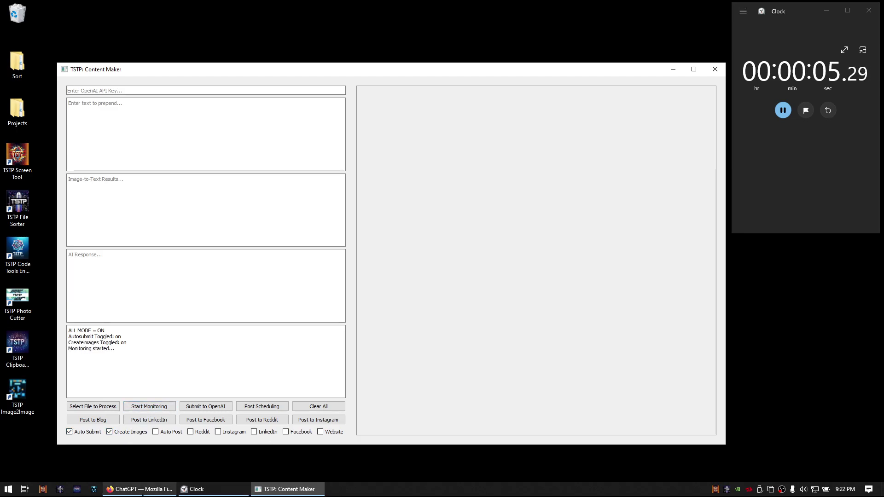
click(141, 489)
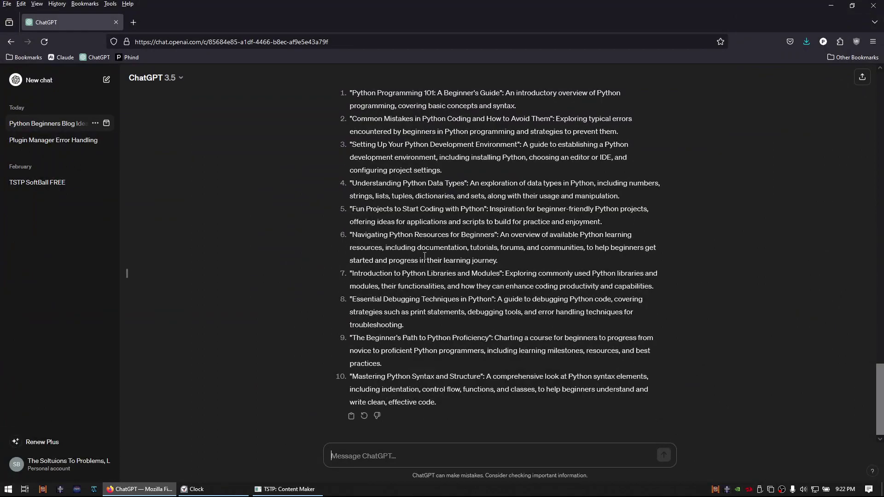
Snip ChatGPT's sixth topic, 'Navigating Python Resources for Beginners', then minimize Firefox
right_click(722, 490)
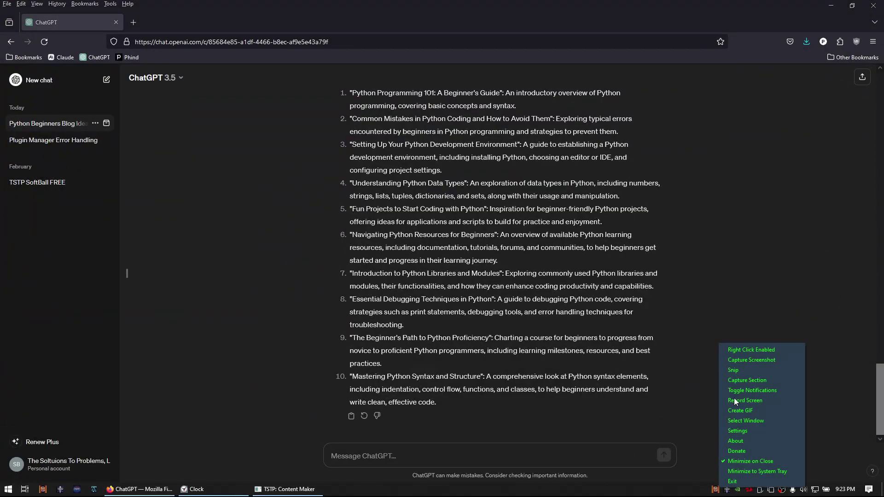
click(734, 370)
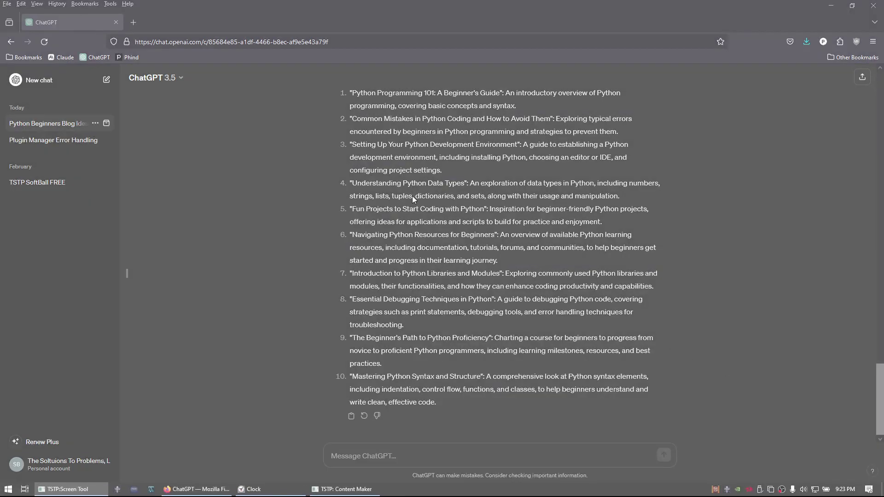
drag(346, 228, 676, 267)
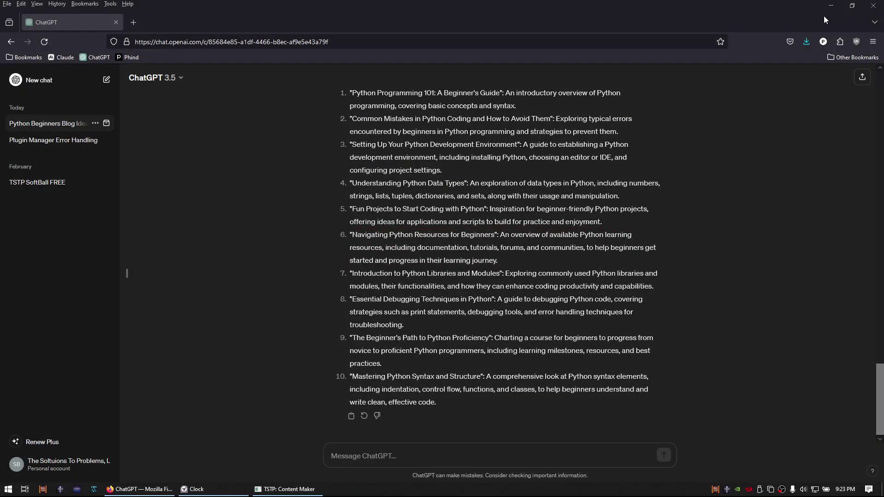
click(831, 6)
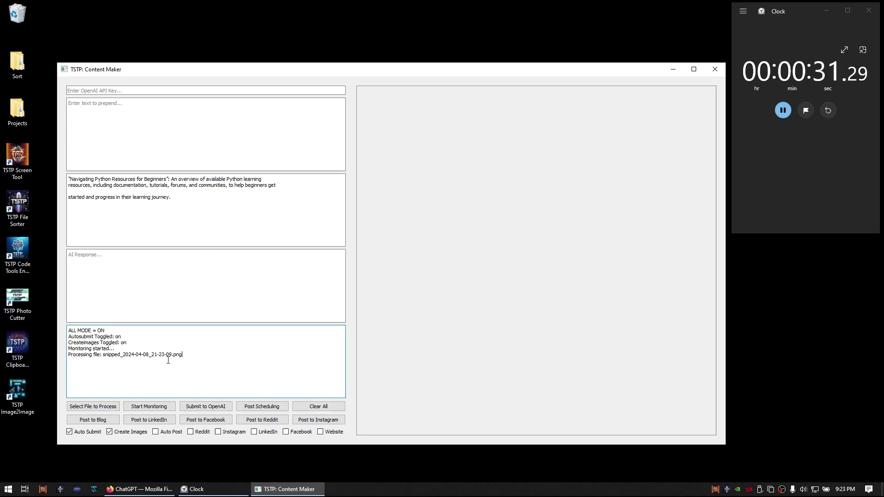
Select the extracted topic text while the DALL-E images and HTML preview are generated
mouse_move(182, 354)
mouse_down()
mouse_move(49, 344)
mouse_move(38, 317)
mouse_up()
click(213, 207)
key(ctrl+a)
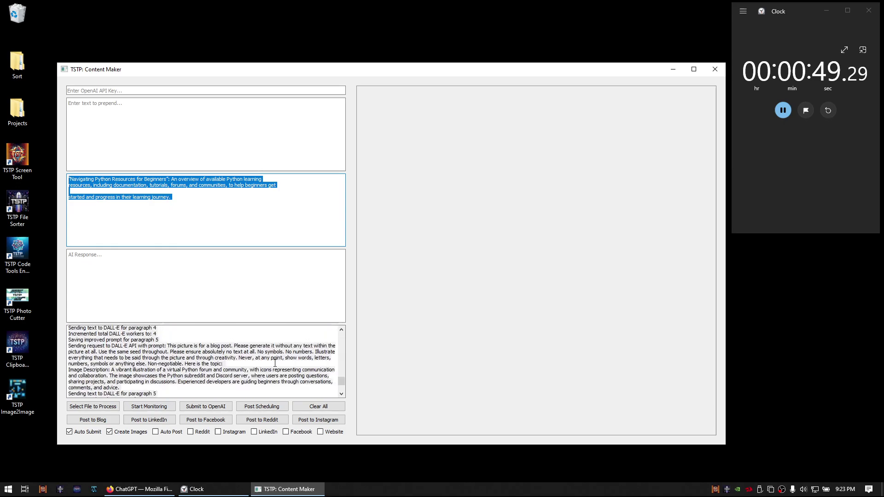
scroll(275, 365, up, 3)
scroll(275, 364, up, 3)
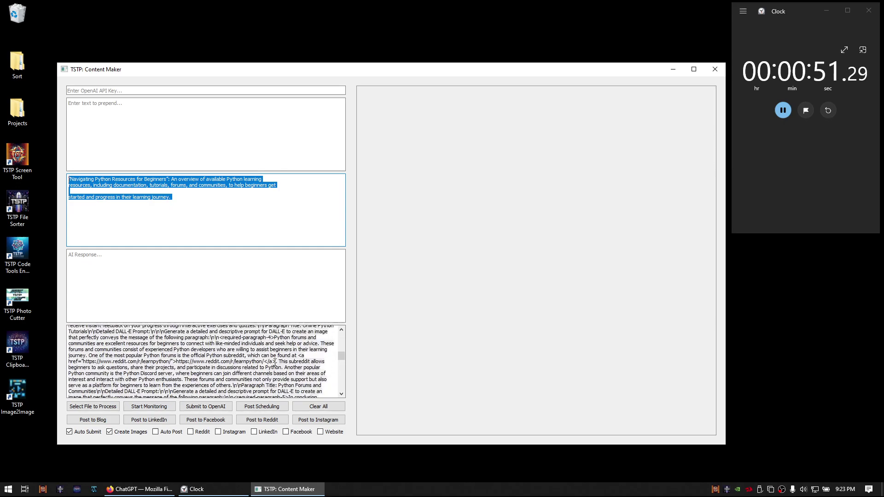
scroll(275, 364, up, 3)
scroll(276, 365, up, 3)
scroll(276, 364, up, 3)
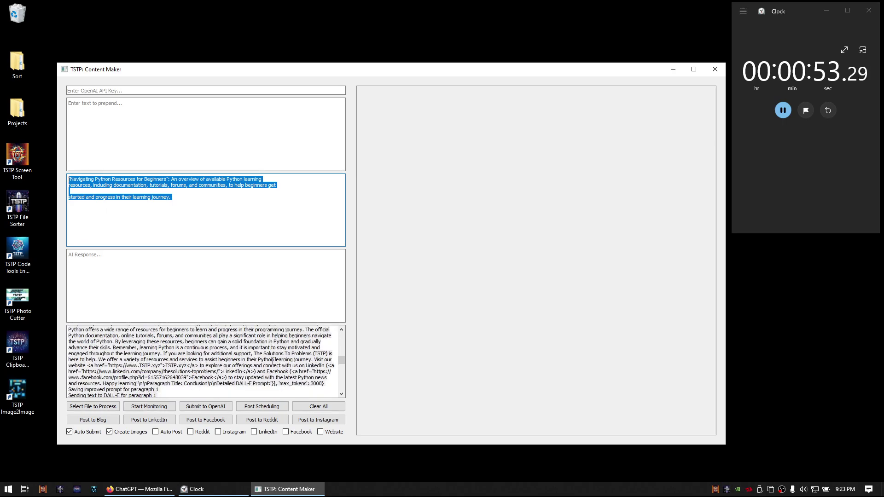
scroll(279, 361, down, 3)
scroll(278, 361, down, 3)
scroll(278, 362, down, 3)
scroll(278, 361, down, 3)
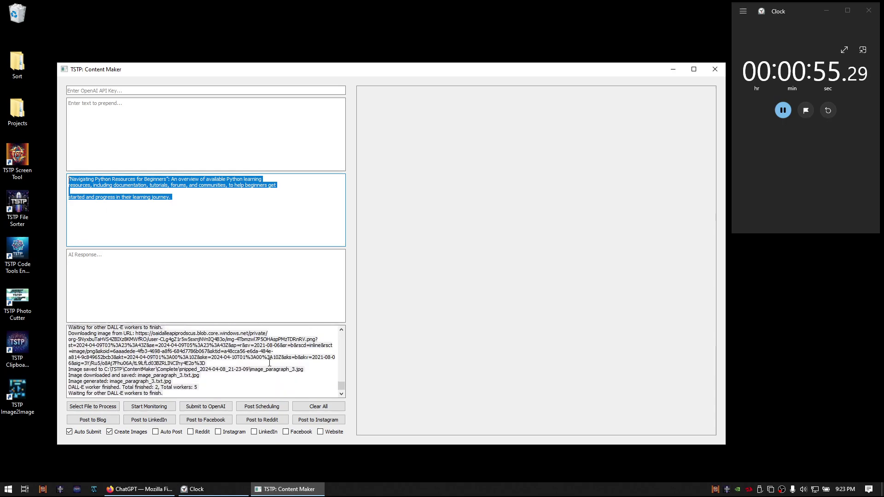
scroll(269, 363, down, 3)
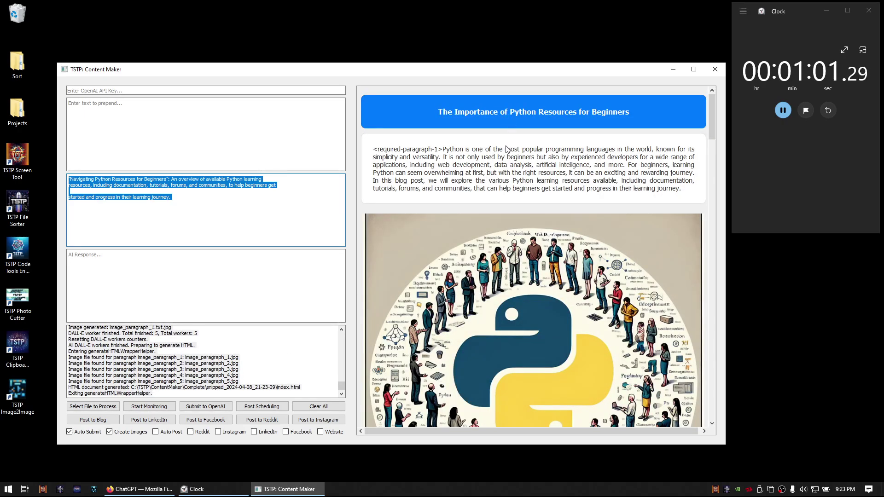
click(783, 110)
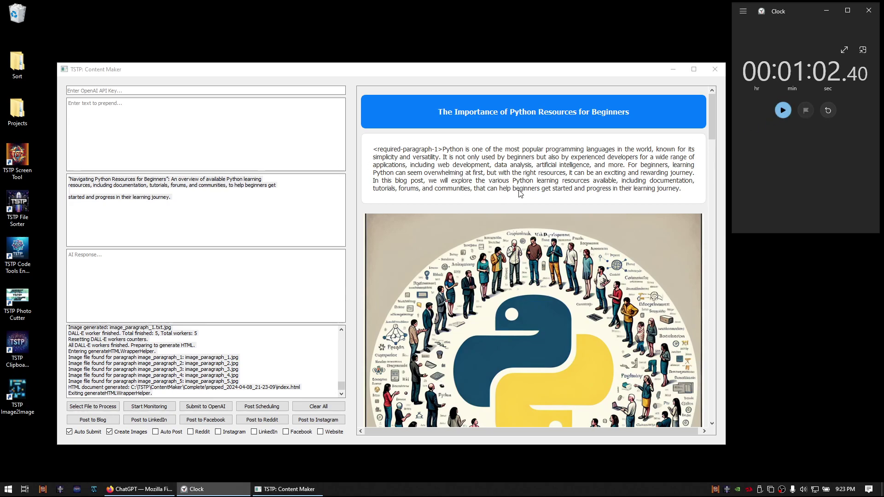
scroll(524, 187, down, 1)
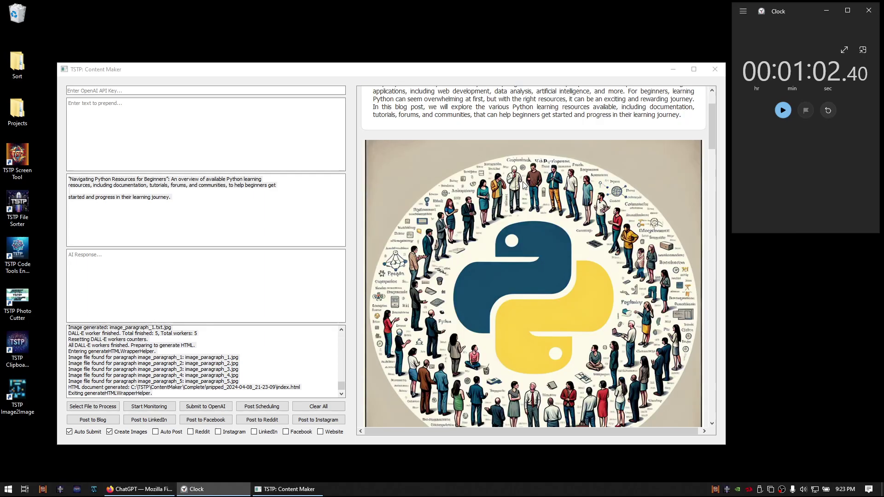
scroll(525, 186, up, 1)
scroll(508, 168, down, 3)
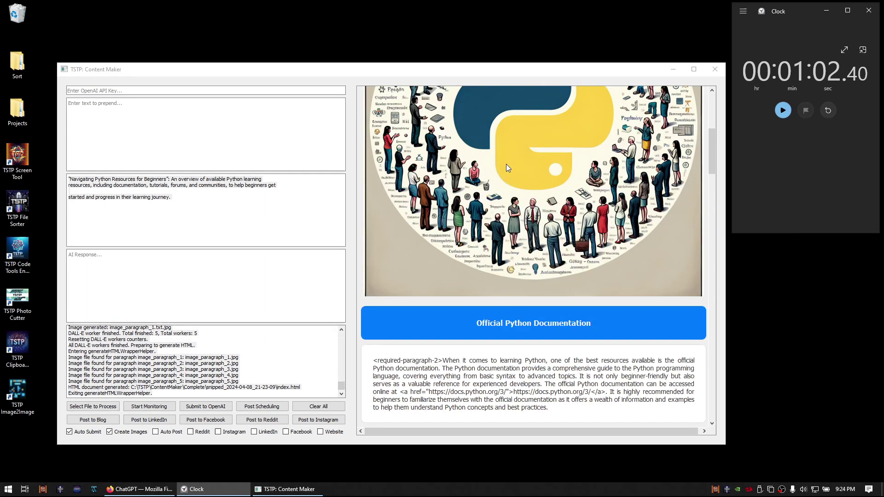
scroll(508, 168, up, 2)
scroll(511, 169, up, 1)
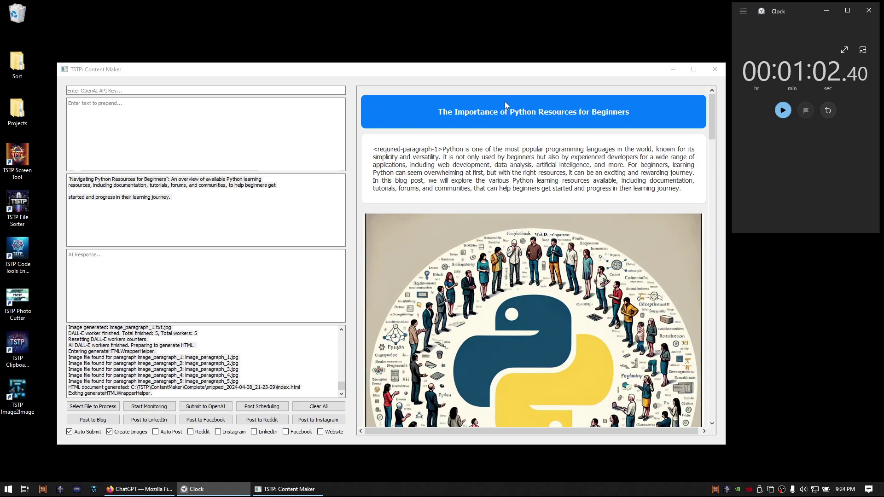
scroll(613, 119, down, 2)
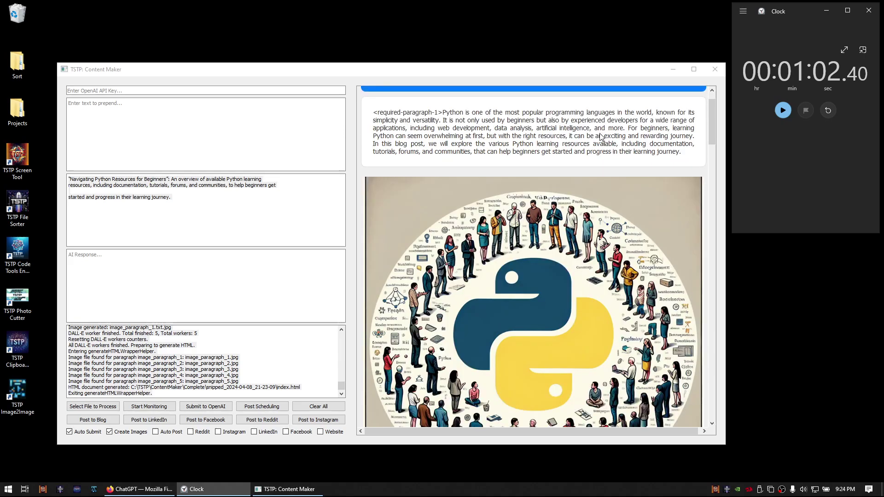
scroll(567, 158, down, 4)
scroll(564, 159, down, 3)
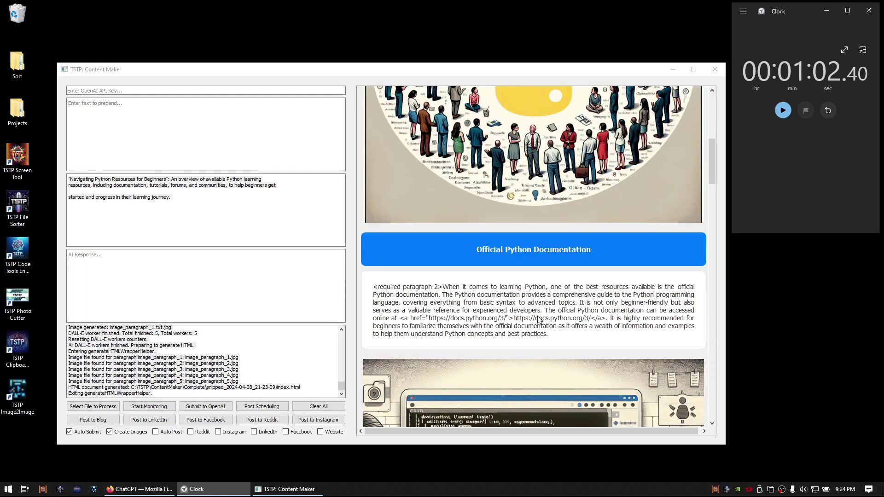
scroll(538, 319, down, 4)
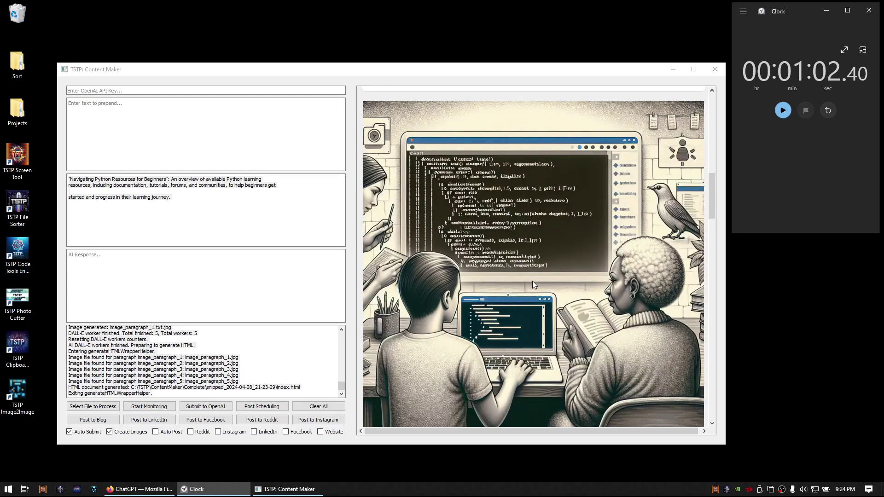
scroll(515, 320, down, 5)
scroll(515, 315, down, 3)
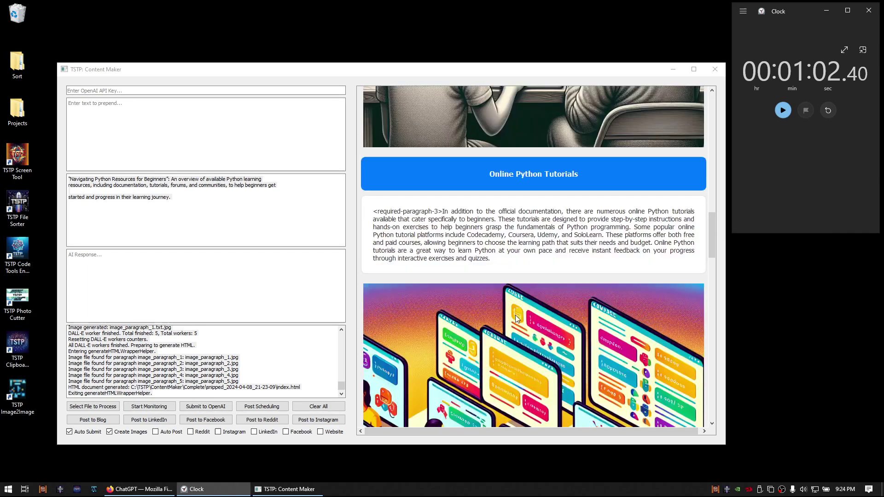
scroll(515, 315, down, 2)
scroll(515, 315, down, 4)
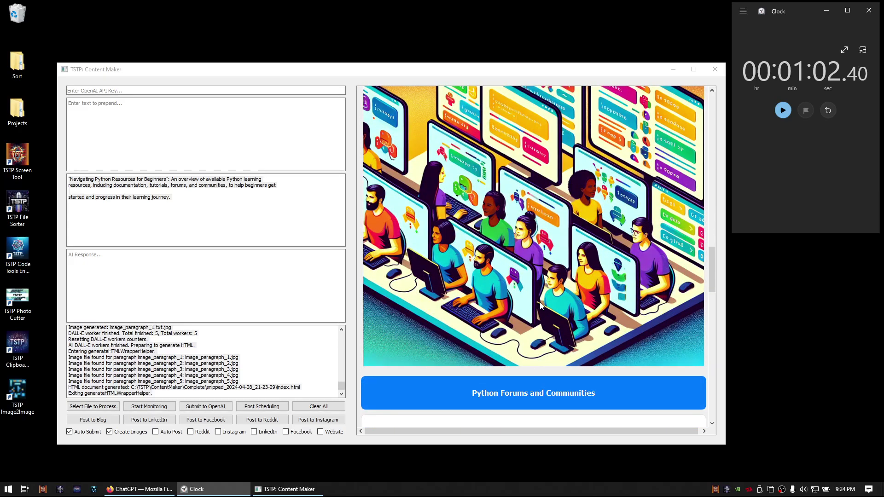
scroll(618, 275, down, 2)
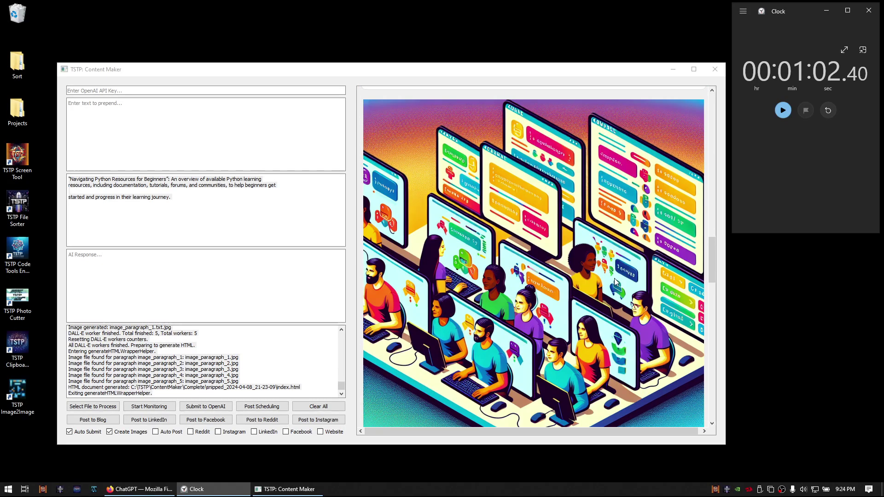
scroll(614, 279, down, 2)
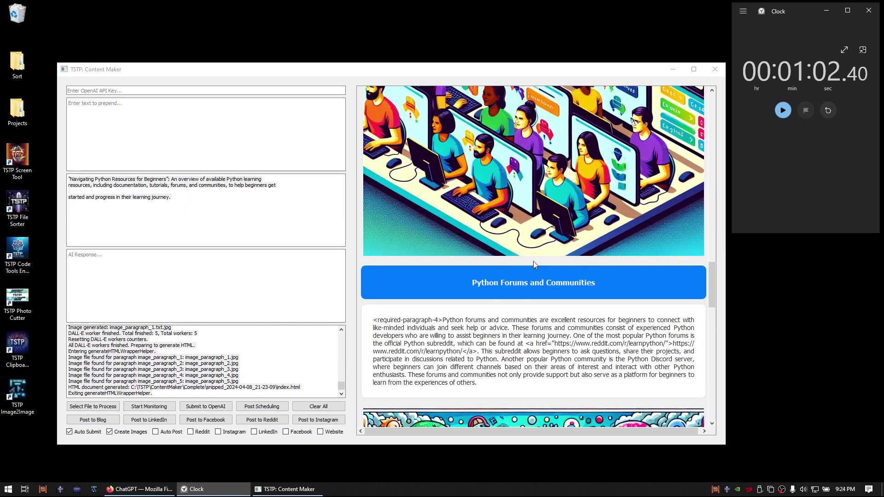
scroll(534, 265, down, 3)
scroll(531, 270, down, 3)
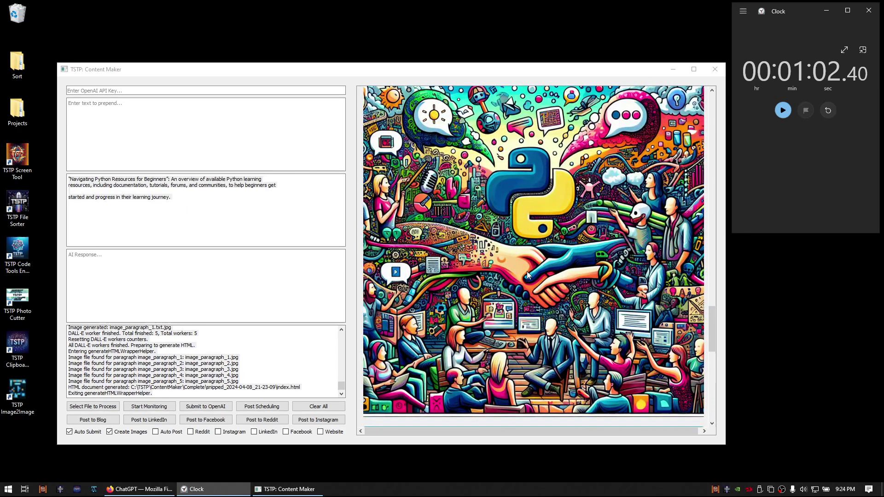
scroll(594, 173, down, 3)
scroll(584, 170, down, 3)
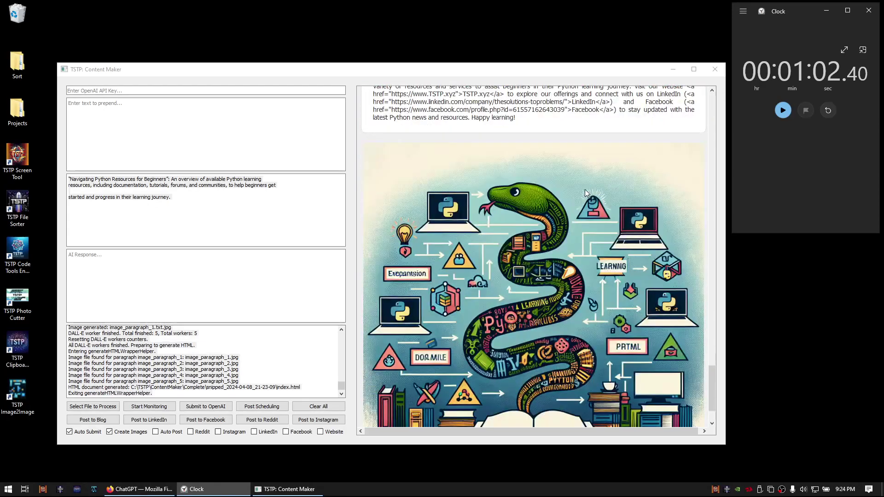
scroll(565, 210, up, 3)
scroll(565, 210, up, 3)
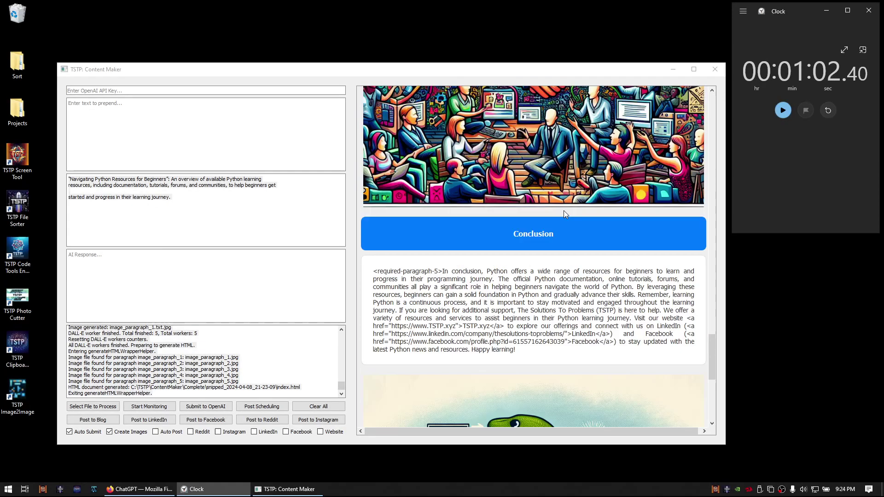
scroll(534, 255, up, 1)
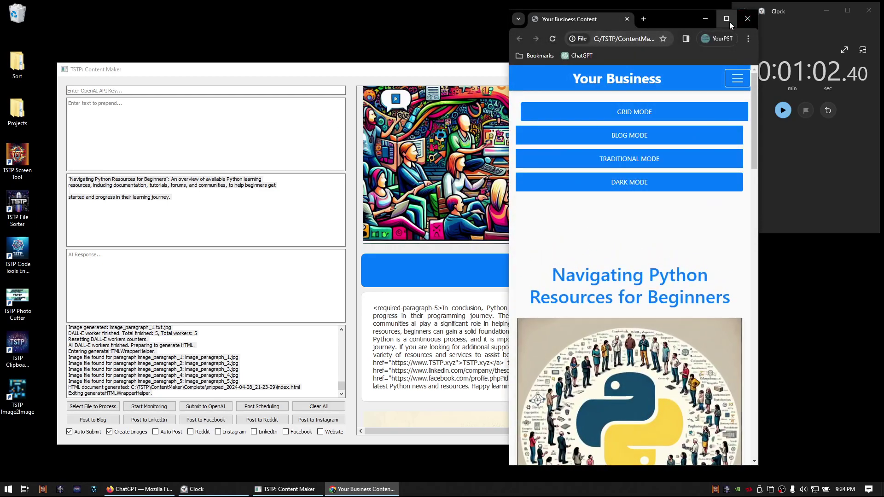
scroll(435, 290, down, 2)
scroll(436, 262, up, 2)
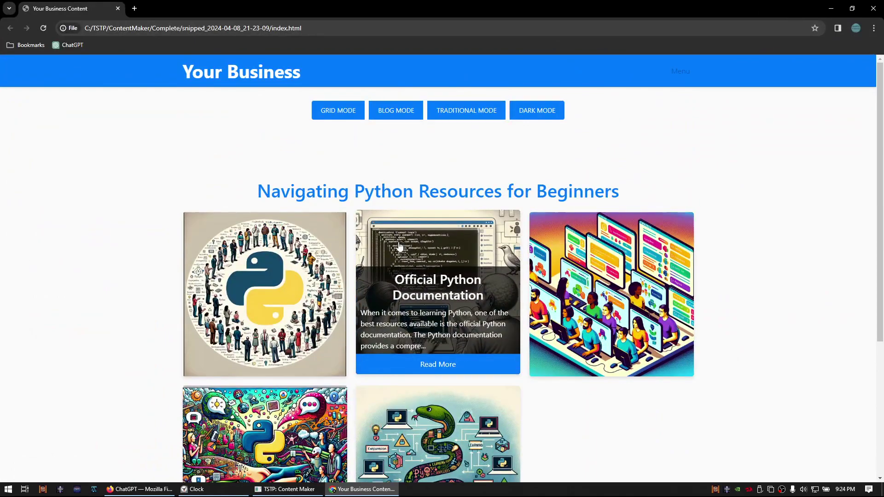
scroll(311, 207, down, 3)
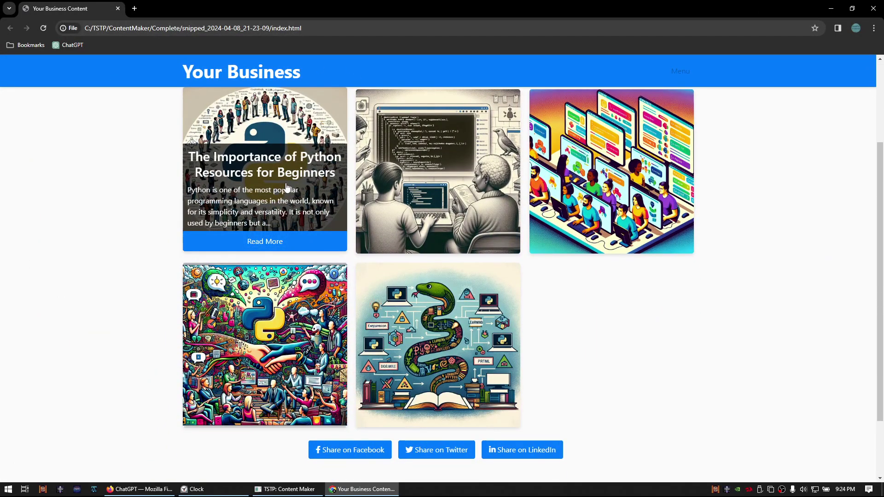
scroll(284, 214, up, 1)
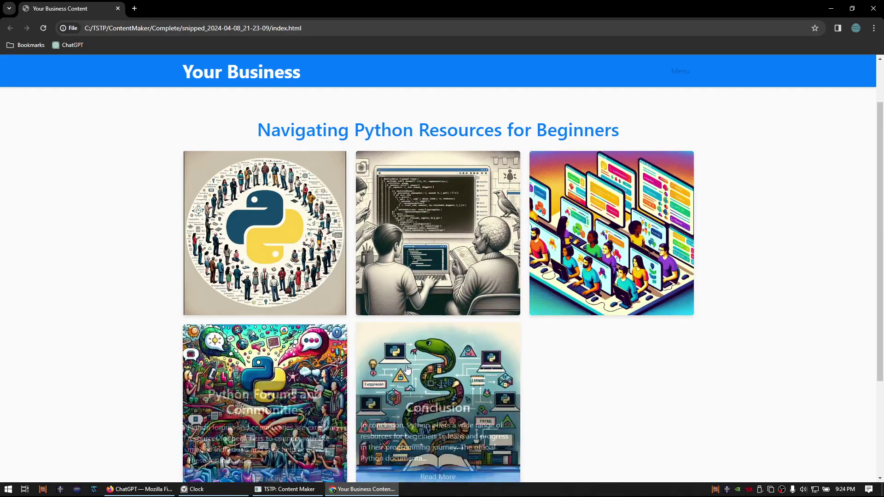
scroll(415, 346, down, 3)
scroll(318, 352, up, 5)
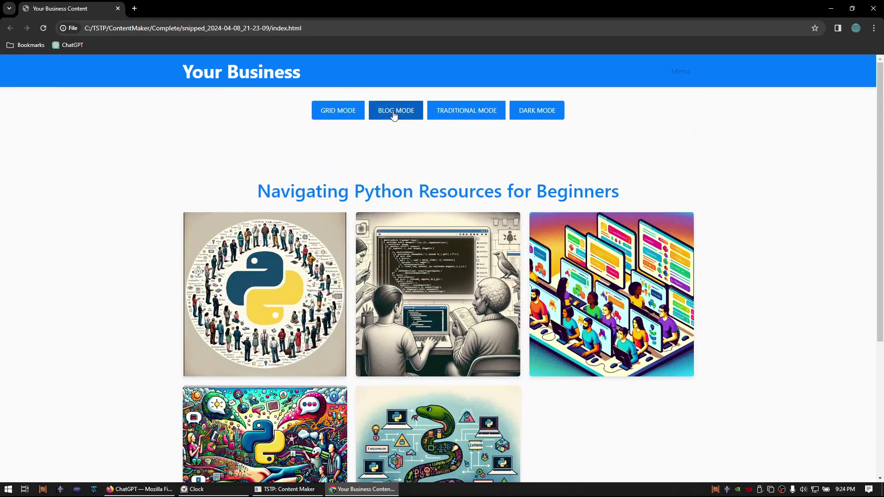
Switch the Python resources page in Chrome to BLOG MODE with full paragraphs
click(385, 109)
scroll(355, 208, down, 4)
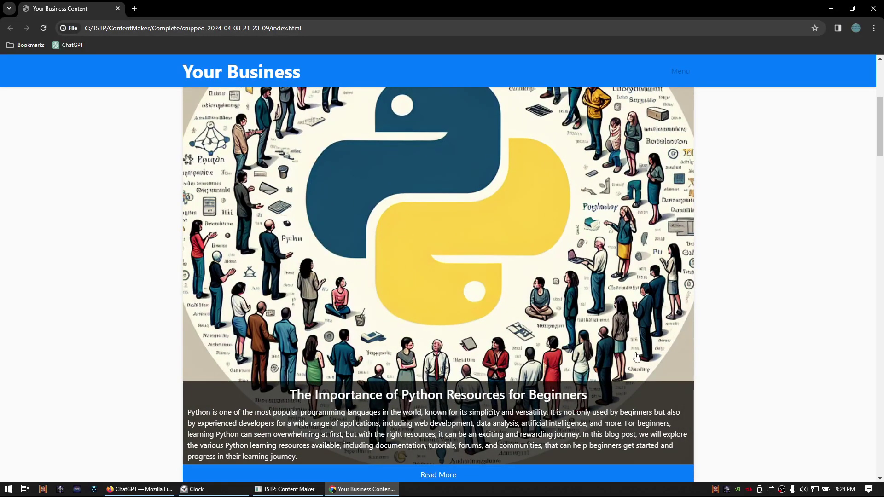
scroll(414, 311, down, 4)
scroll(443, 291, down, 4)
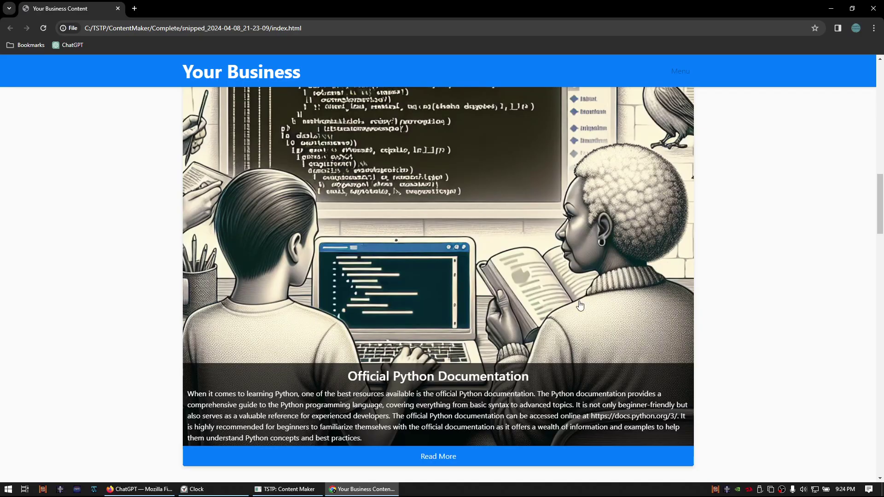
scroll(511, 297, down, 5)
scroll(455, 300, down, 3)
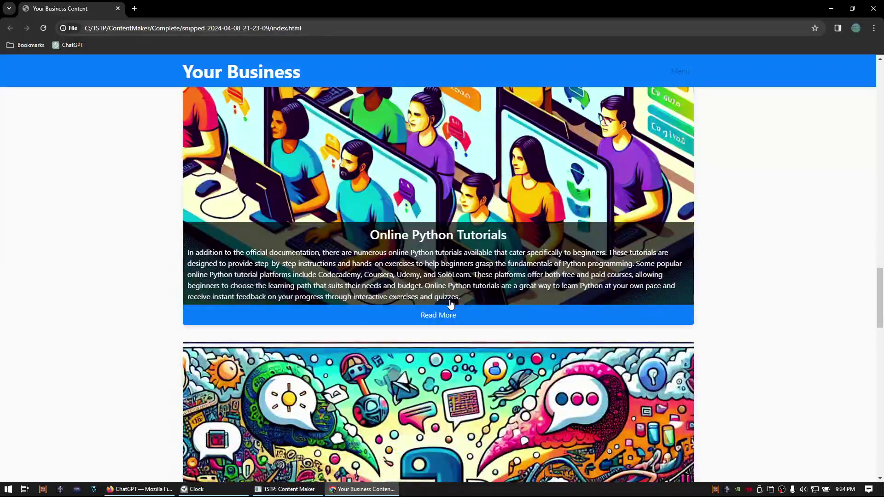
scroll(451, 302, up, 5)
scroll(451, 276, up, 5)
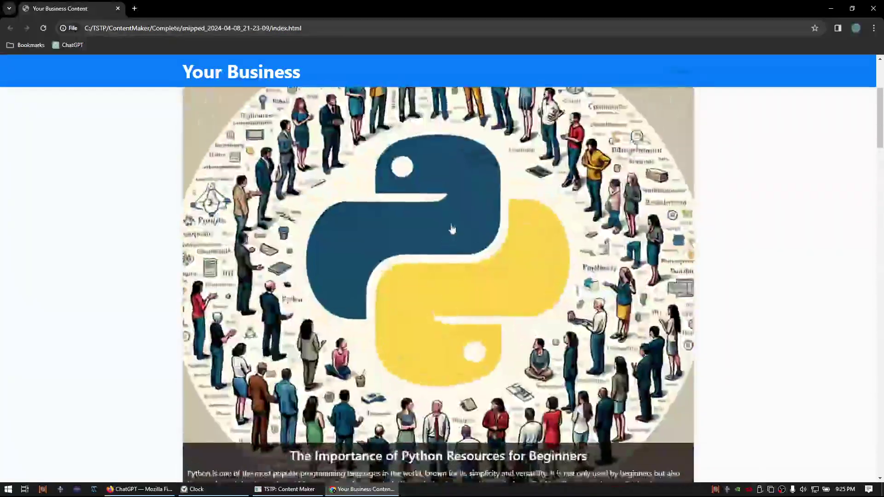
scroll(449, 207, up, 5)
Switch the page to TRADITIONAL MODE and return to the top of the page
click(449, 114)
scroll(476, 252, down, 3)
scroll(476, 252, down, 5)
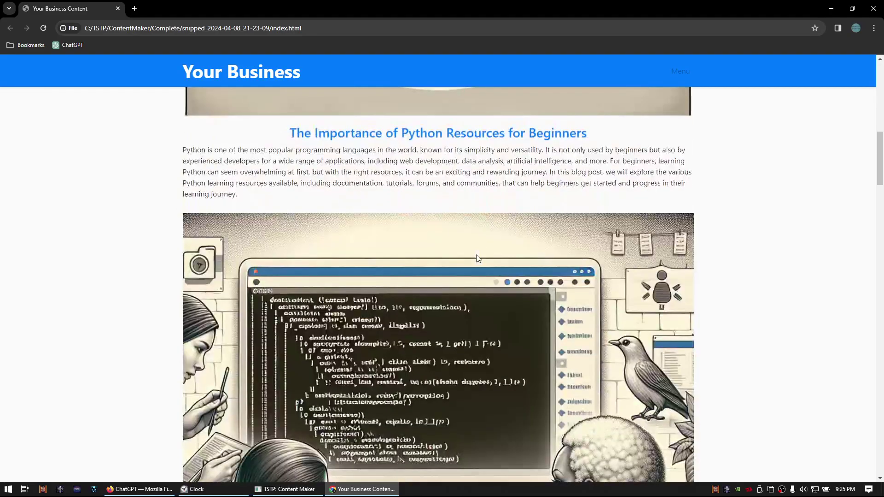
scroll(339, 195, down, 8)
scroll(394, 239, down, 8)
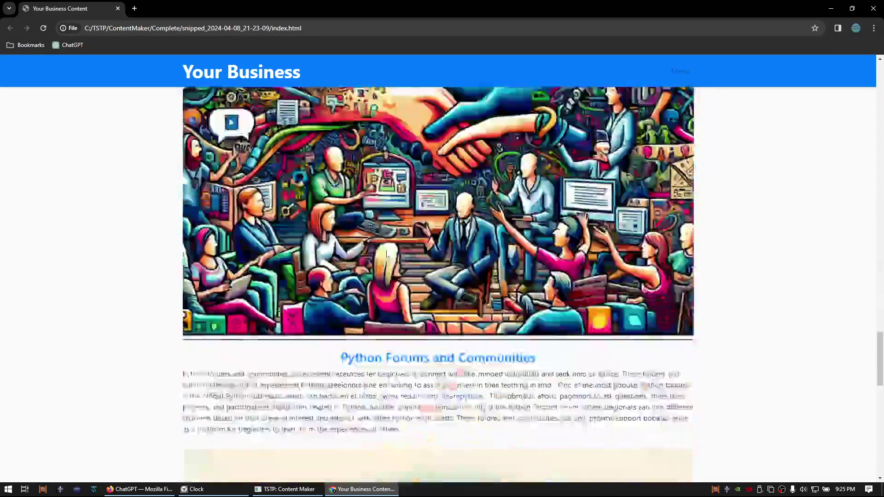
scroll(385, 258, down, 8)
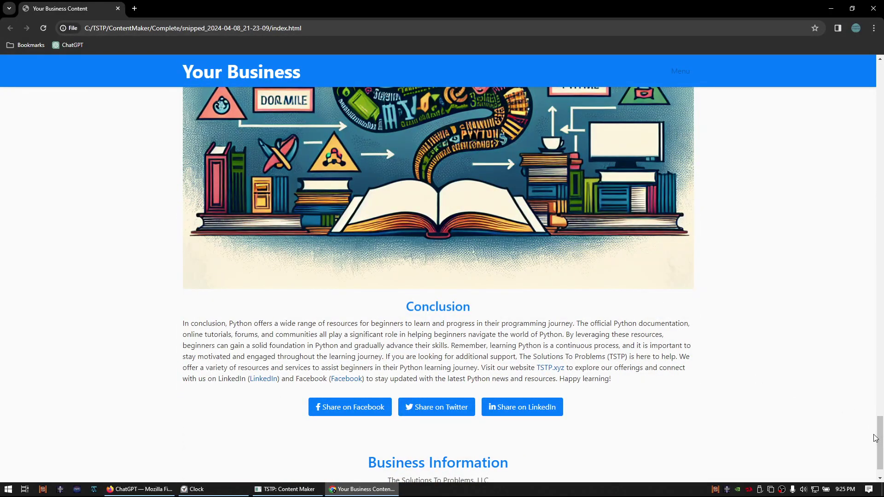
drag(879, 438, 878, 66)
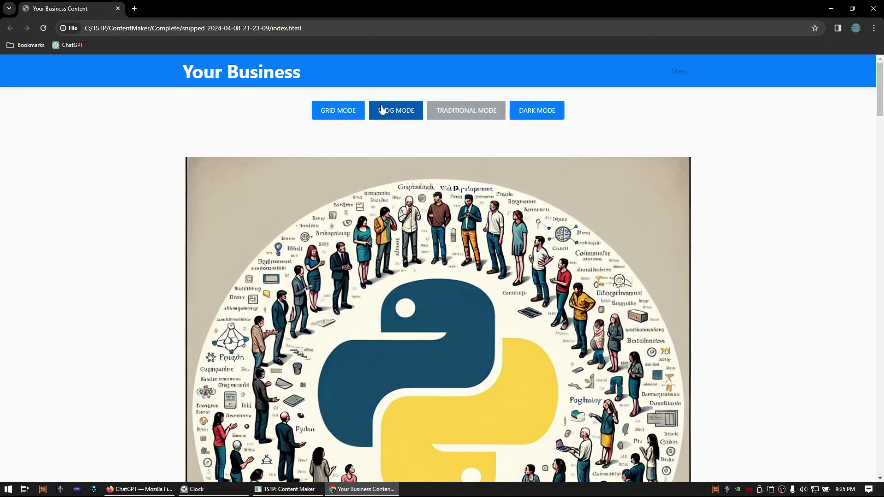
Turn on dark mode, try the blog layout, then return to the card grid
click(537, 109)
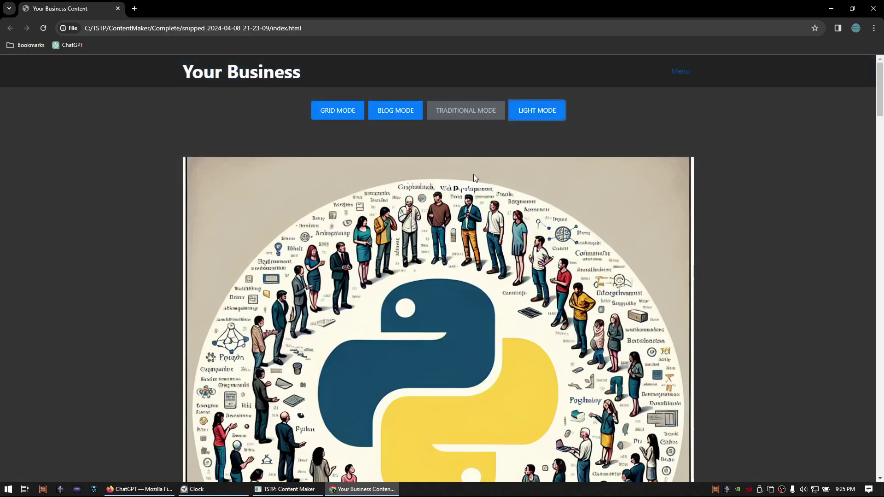
scroll(442, 207, down, 1)
scroll(404, 187, down, 3)
scroll(404, 187, up, 4)
click(394, 110)
click(337, 109)
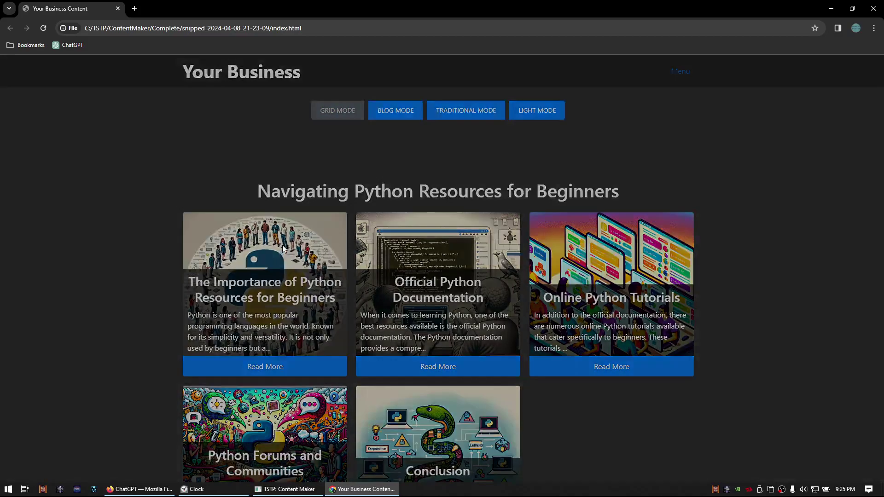
Open the first article pop-up and page forward to the Conclusion
click(283, 245)
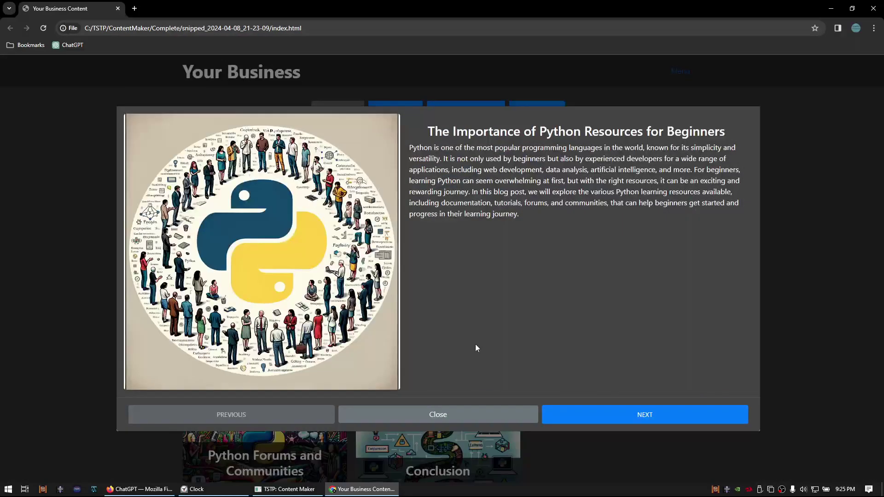
click(615, 418)
click(615, 417)
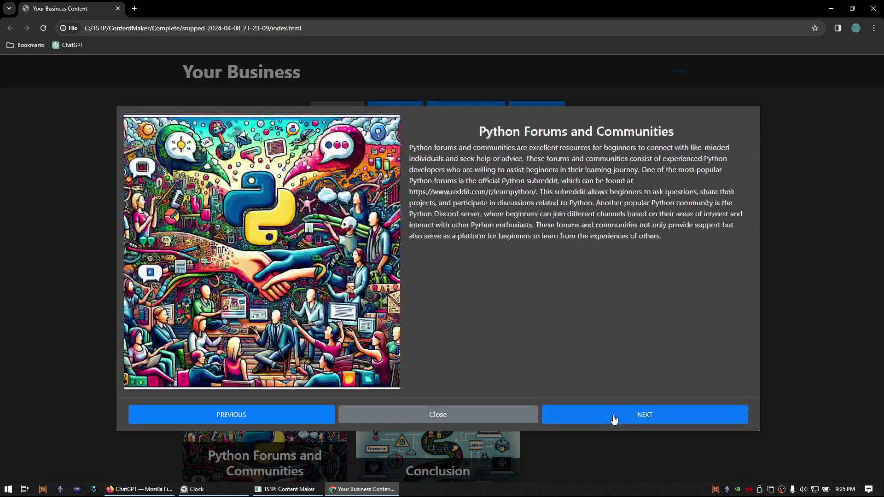
click(615, 418)
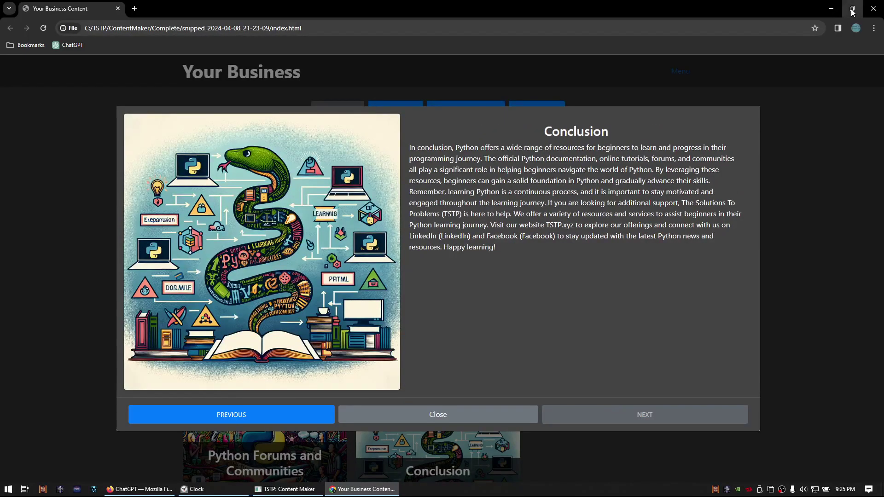
Shrink Chrome, page back two articles, close the pop-up, and pick BLOG MODE from the menu
click(852, 9)
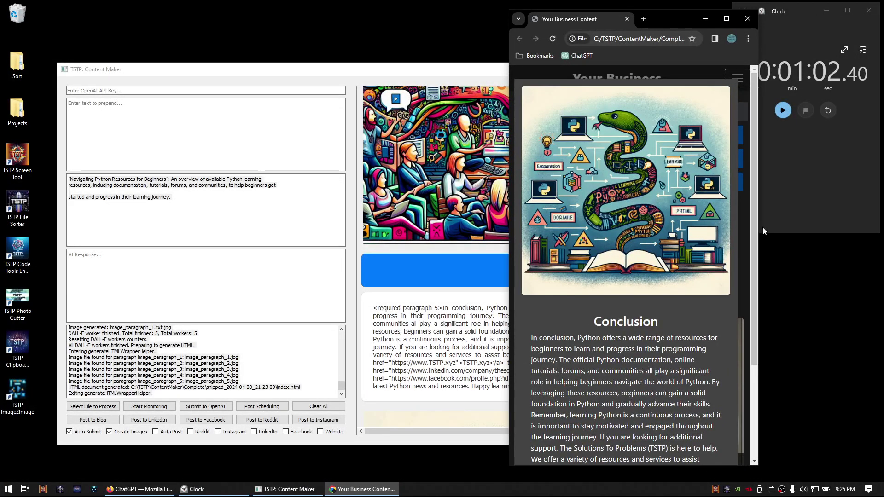
scroll(659, 245, down, 3)
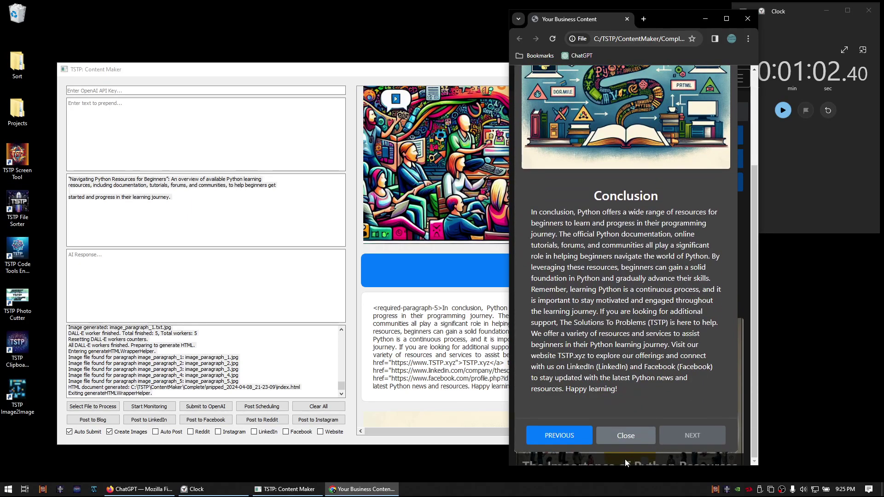
click(559, 436)
scroll(595, 309, up, 3)
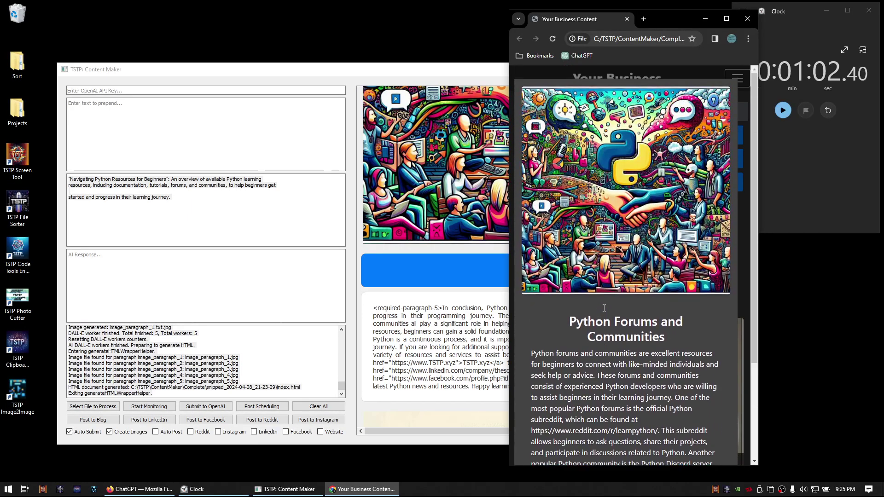
scroll(595, 310, down, 3)
click(560, 439)
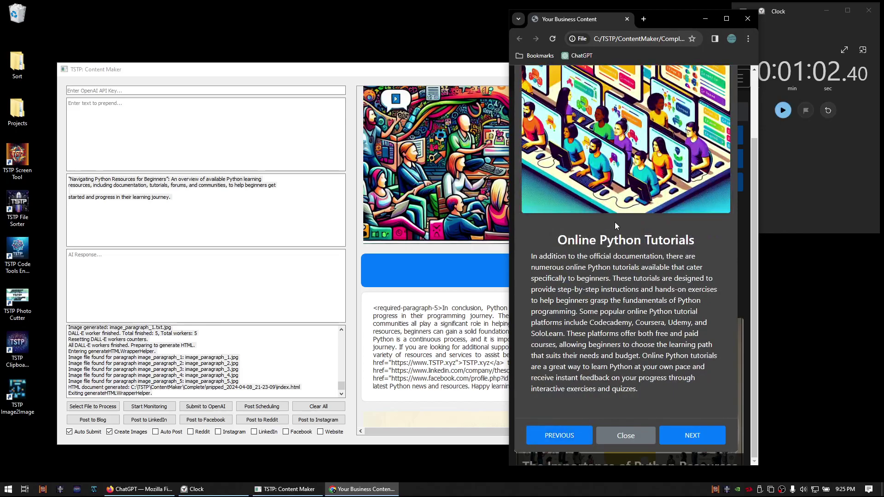
scroll(615, 222, up, 3)
scroll(615, 351, down, 2)
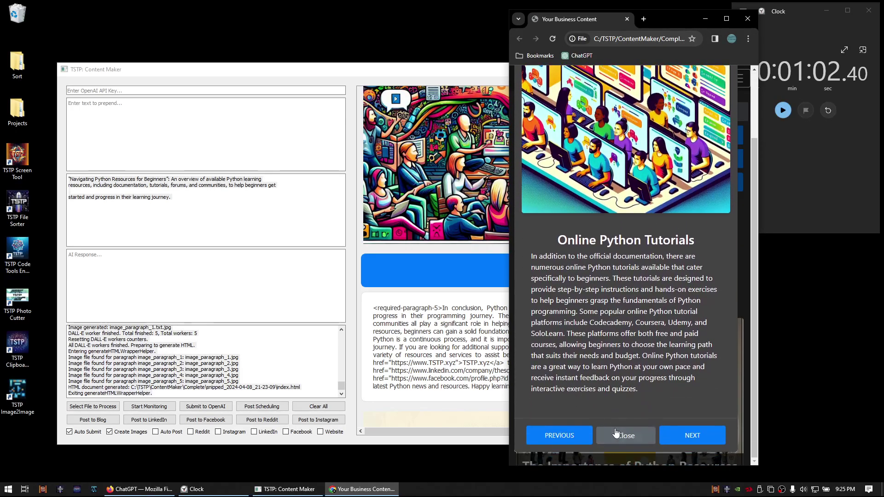
click(626, 442)
scroll(626, 346, down, 5)
scroll(635, 298, down, 3)
scroll(634, 299, up, 8)
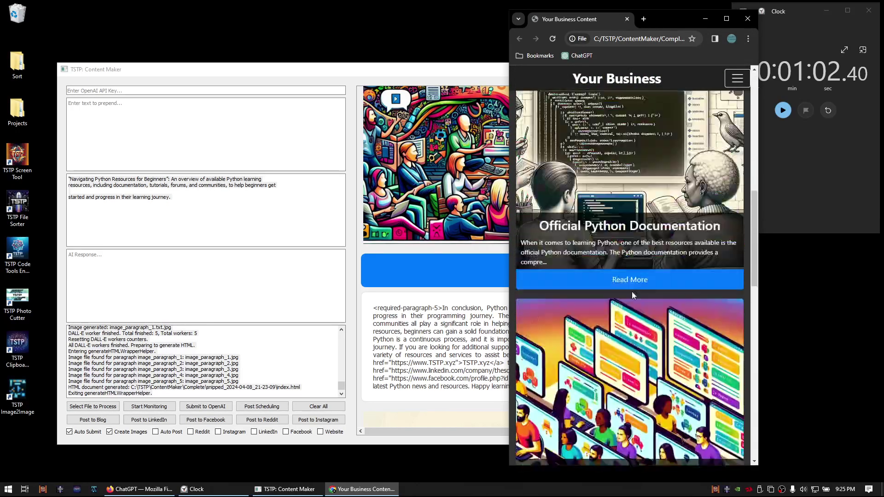
click(604, 112)
click(626, 135)
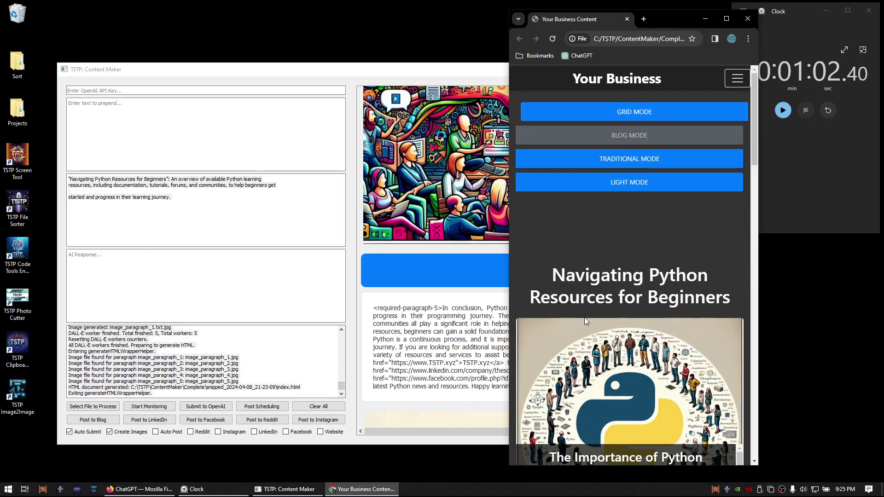
scroll(615, 277, down, 3)
scroll(627, 306, down, 2)
scroll(626, 306, down, 2)
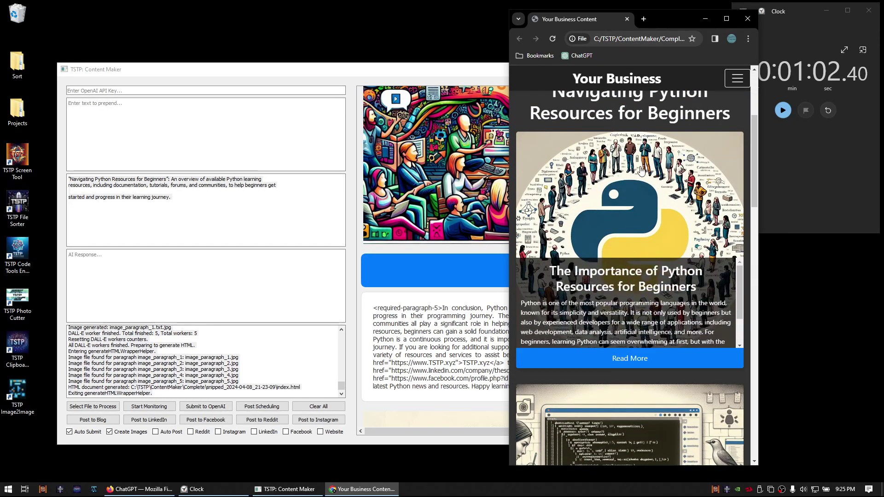
scroll(626, 290, down, 5)
scroll(629, 249, down, 3)
scroll(628, 234, down, 3)
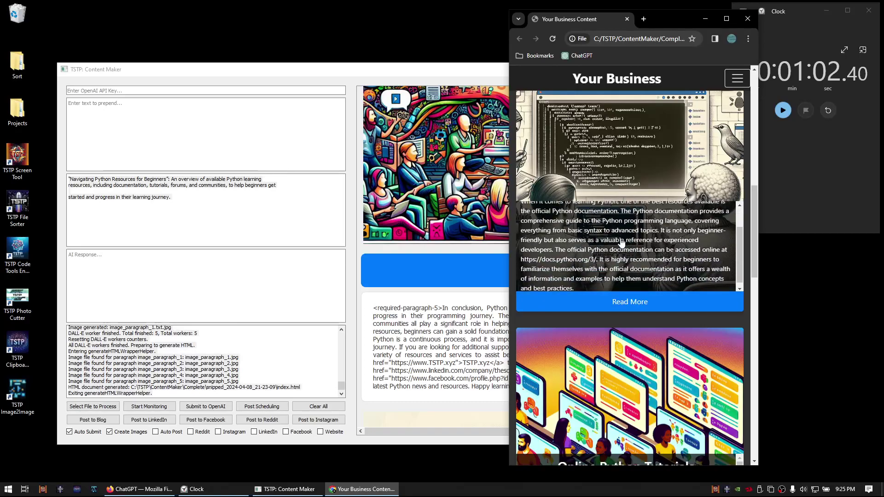
scroll(627, 249, down, 4)
scroll(629, 290, down, 4)
scroll(635, 345, down, 3)
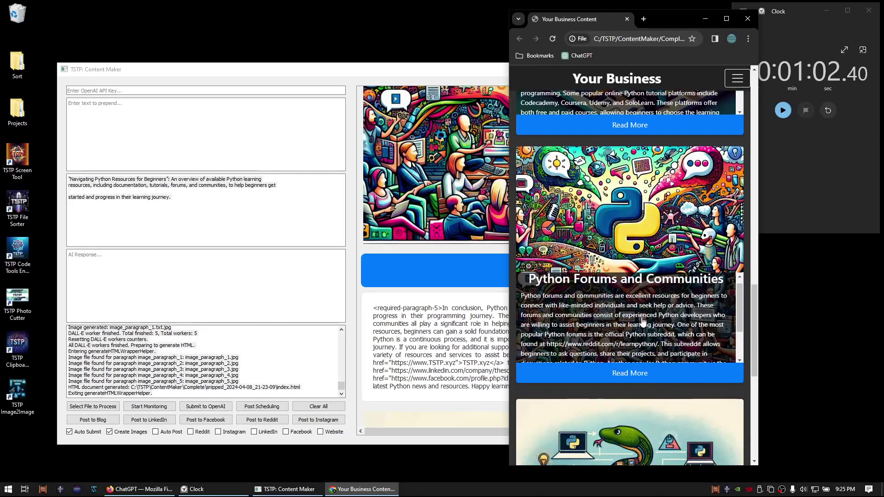
scroll(634, 332, down, 3)
scroll(640, 319, up, 3)
scroll(640, 318, down, 2)
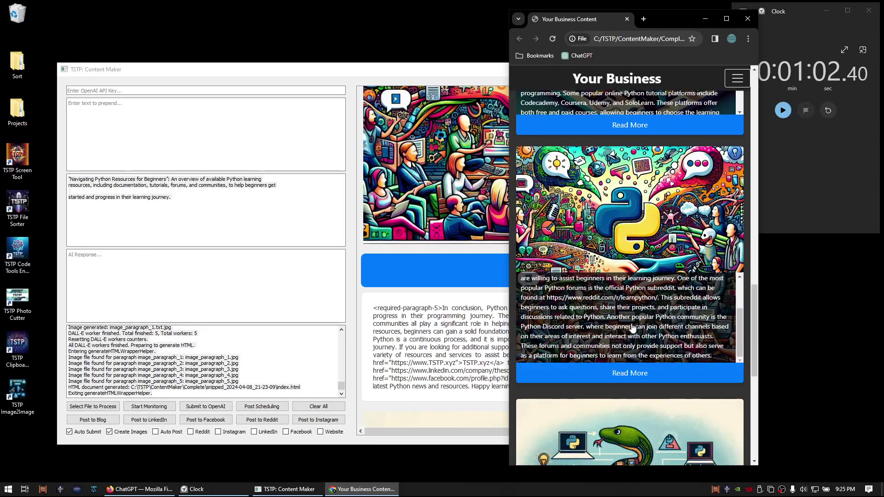
scroll(621, 325, down, 5)
scroll(631, 286, down, 3)
scroll(651, 218, up, 1)
scroll(651, 218, up, 2)
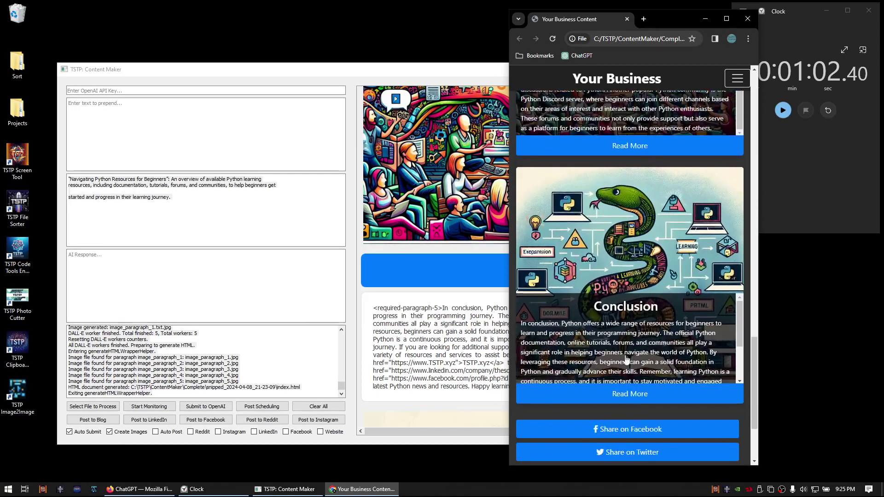
scroll(623, 339, down, 3)
scroll(628, 407, down, 3)
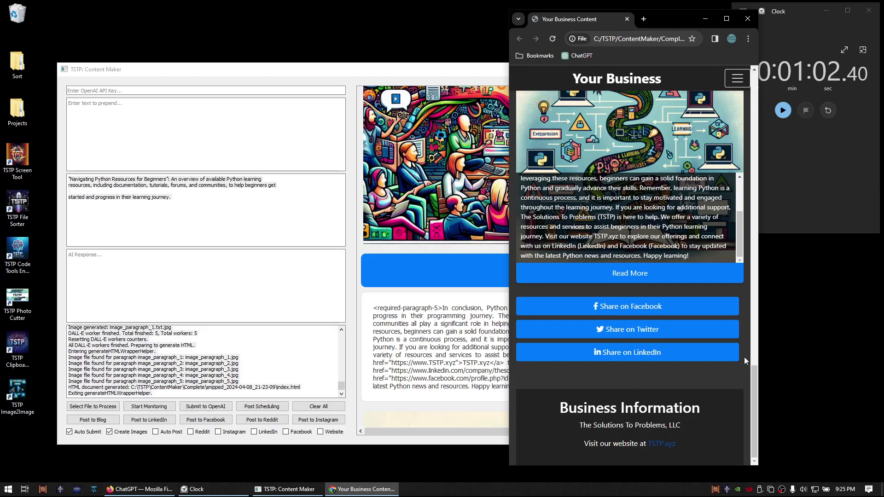
scroll(639, 238, down, 1)
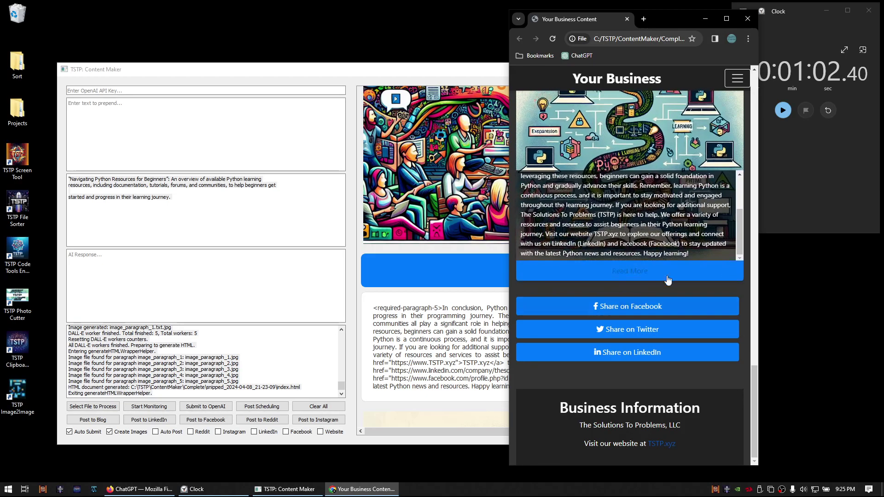
scroll(638, 239, up, 2)
scroll(691, 200, up, 6)
scroll(691, 200, up, 8)
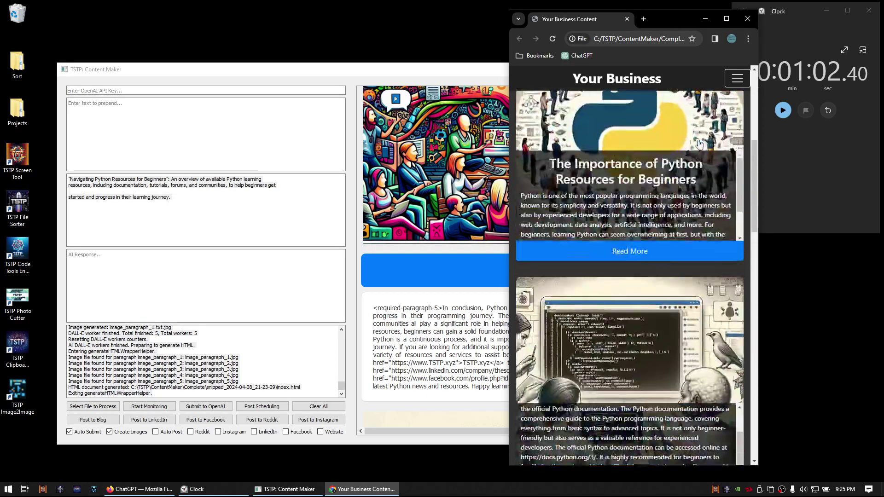
Move the Chrome window left, minimize it, and focus TSTP: Content Maker
drag(677, 17, 478, 17)
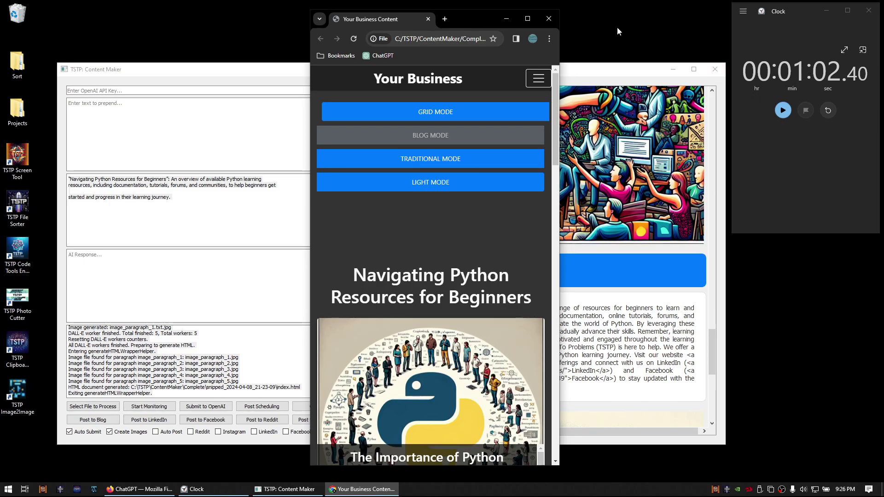
click(505, 20)
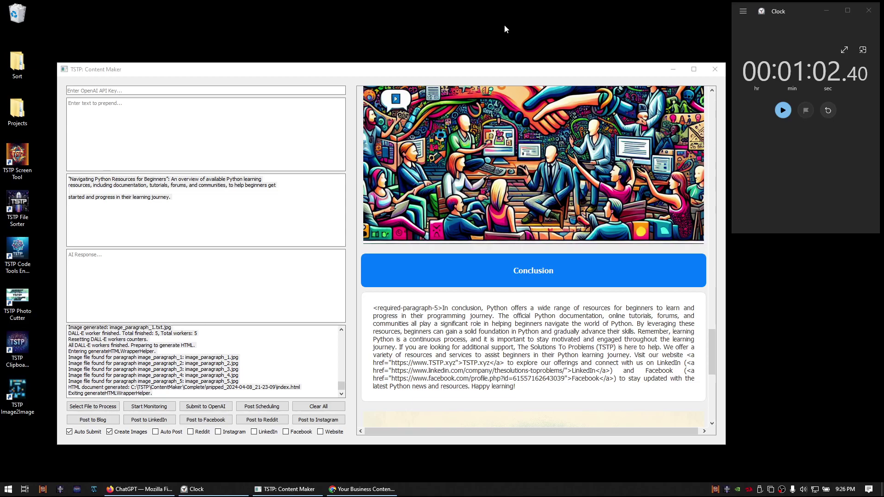
click(182, 392)
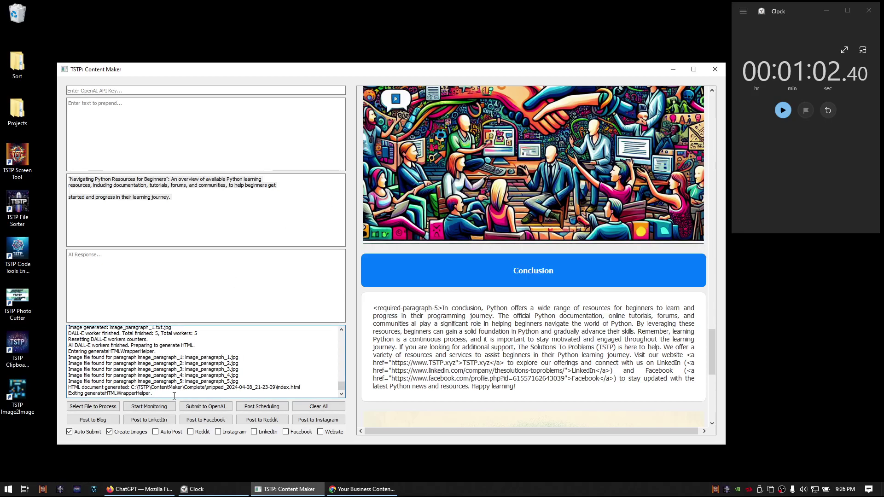